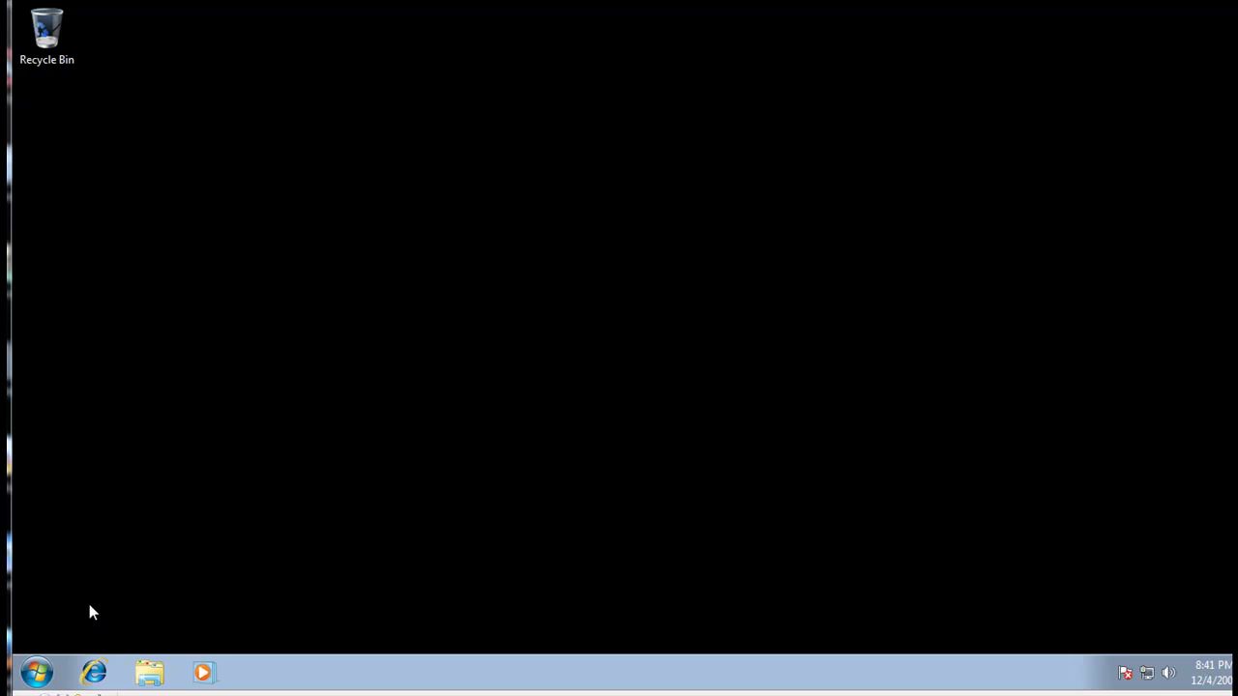
# - Launch Internet Explorer and enter microsoft.com/security_essentials in the address bar
pyautogui.click(94, 674)
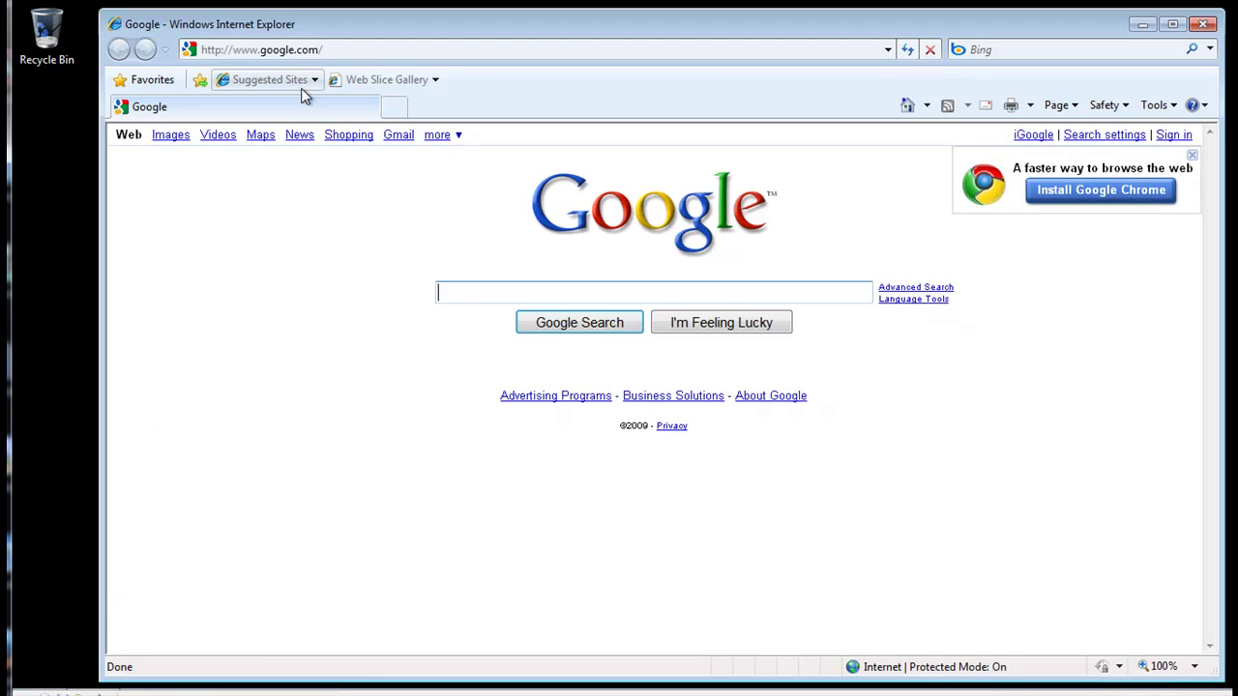
pyautogui.click(332, 49)
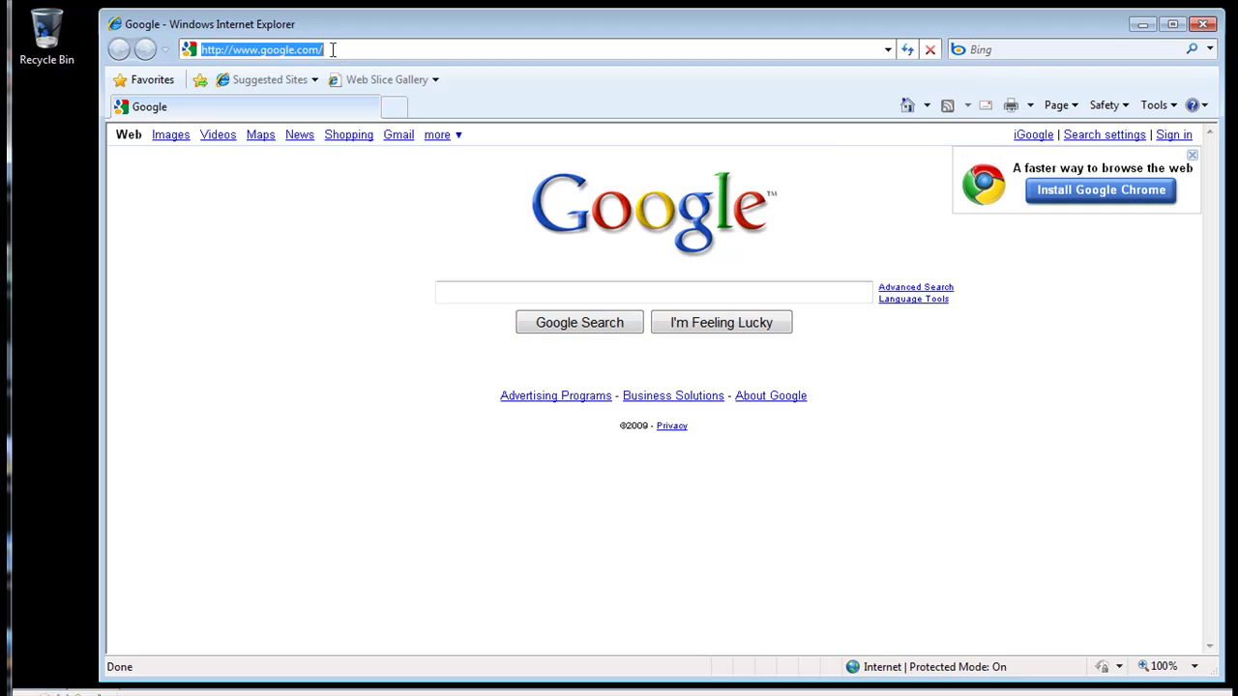
pyautogui.write('m')
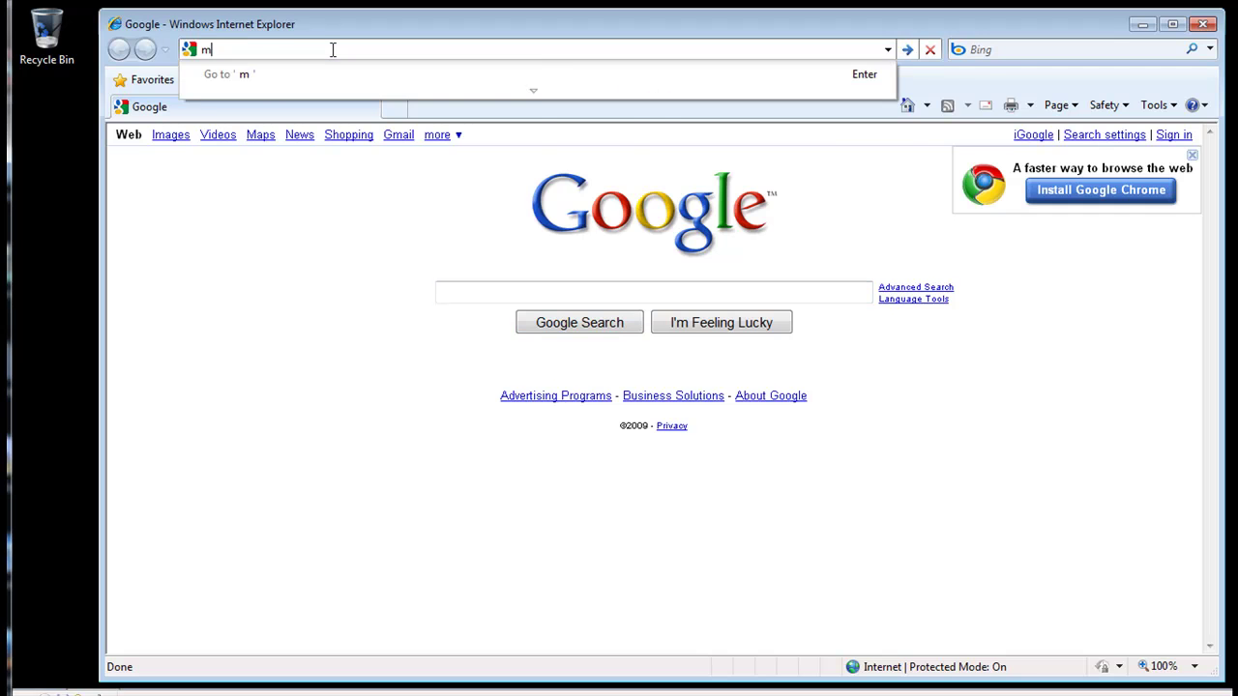
pyautogui.write('icrosoft')
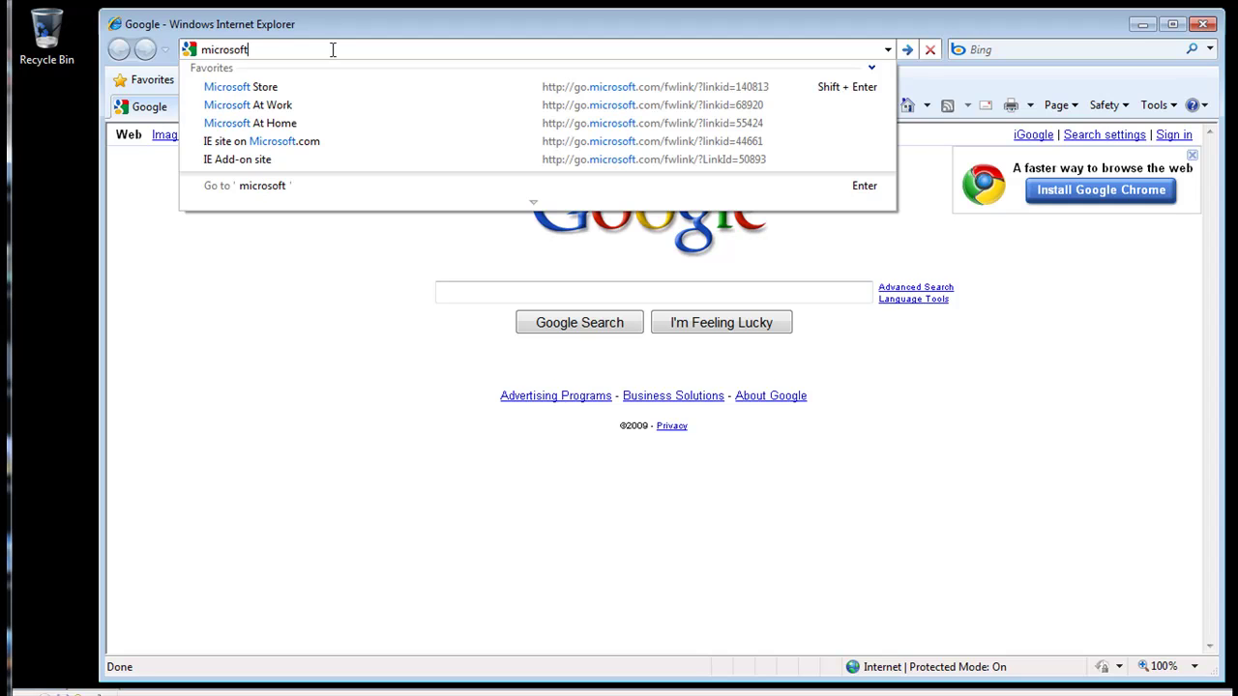
pyautogui.write('.com/')
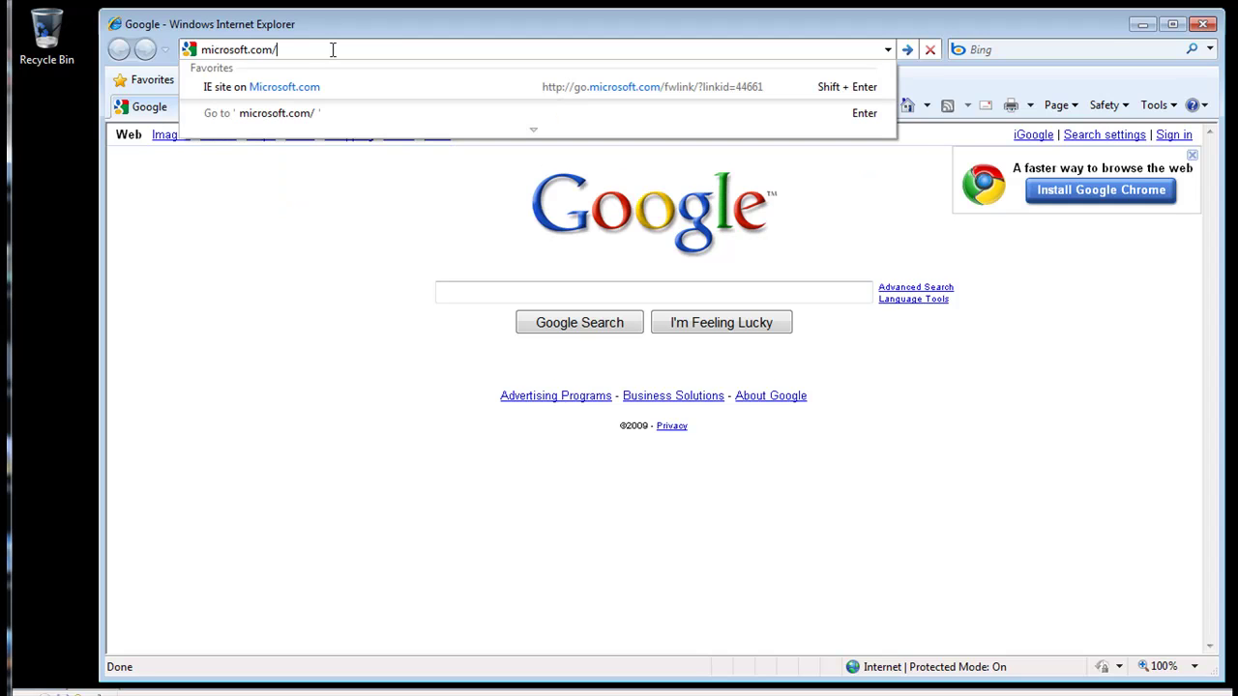
pyautogui.write('security')
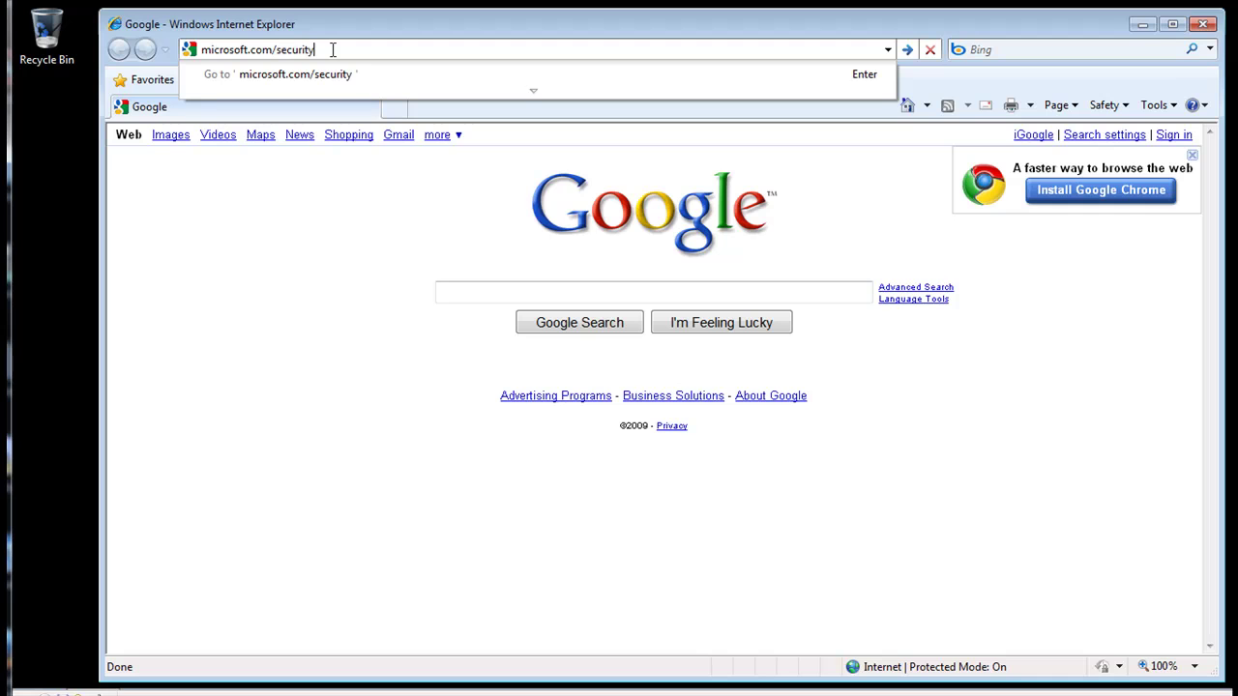
pyautogui.write('_essentials')
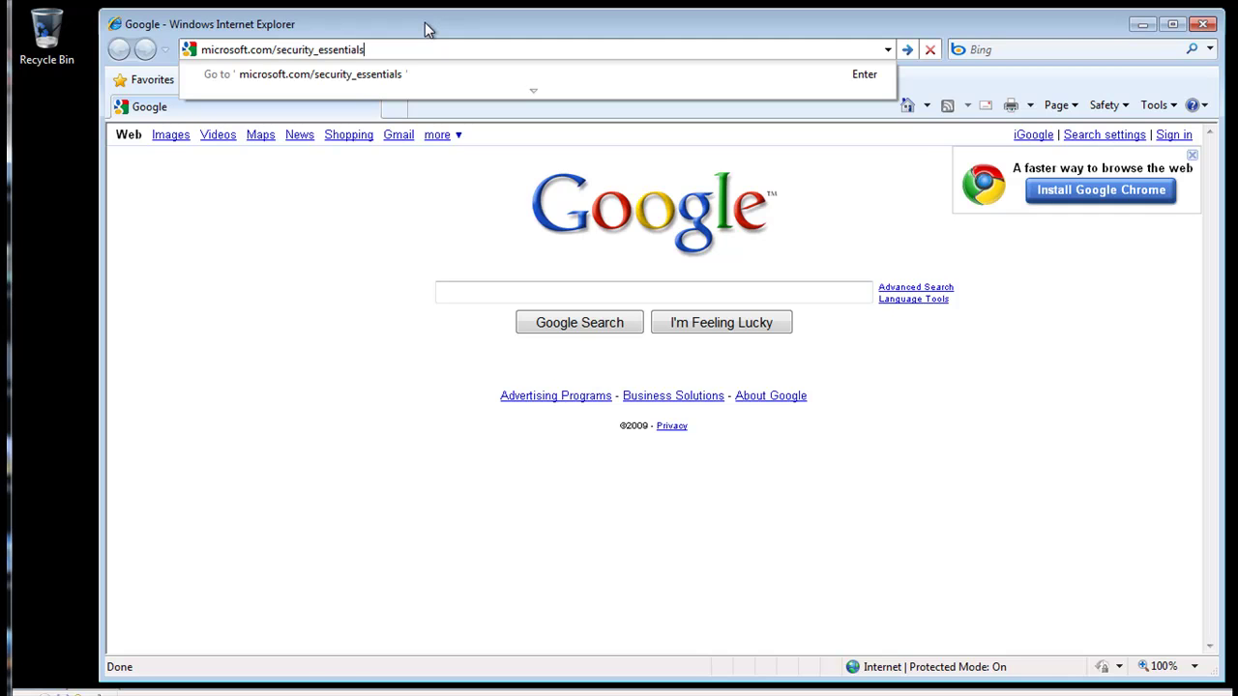
# - Load the Security Essentials page and start downloading the installer with Download Now
pyautogui.press('Return')
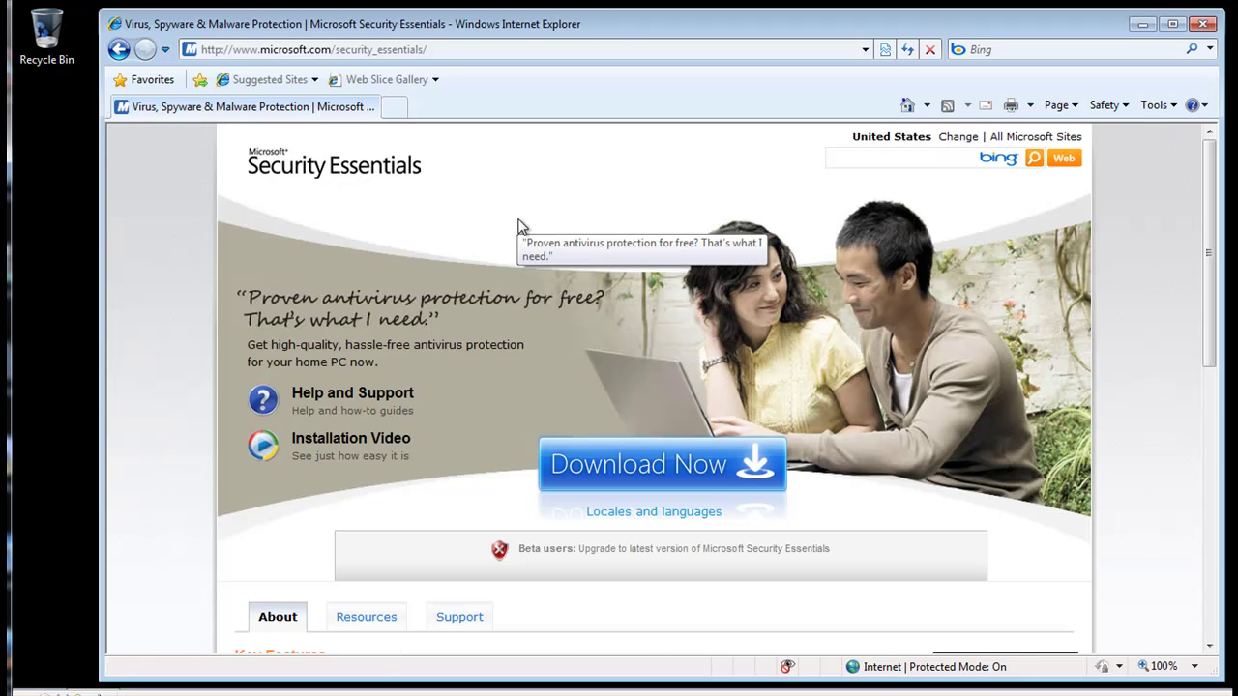
pyautogui.click(622, 474)
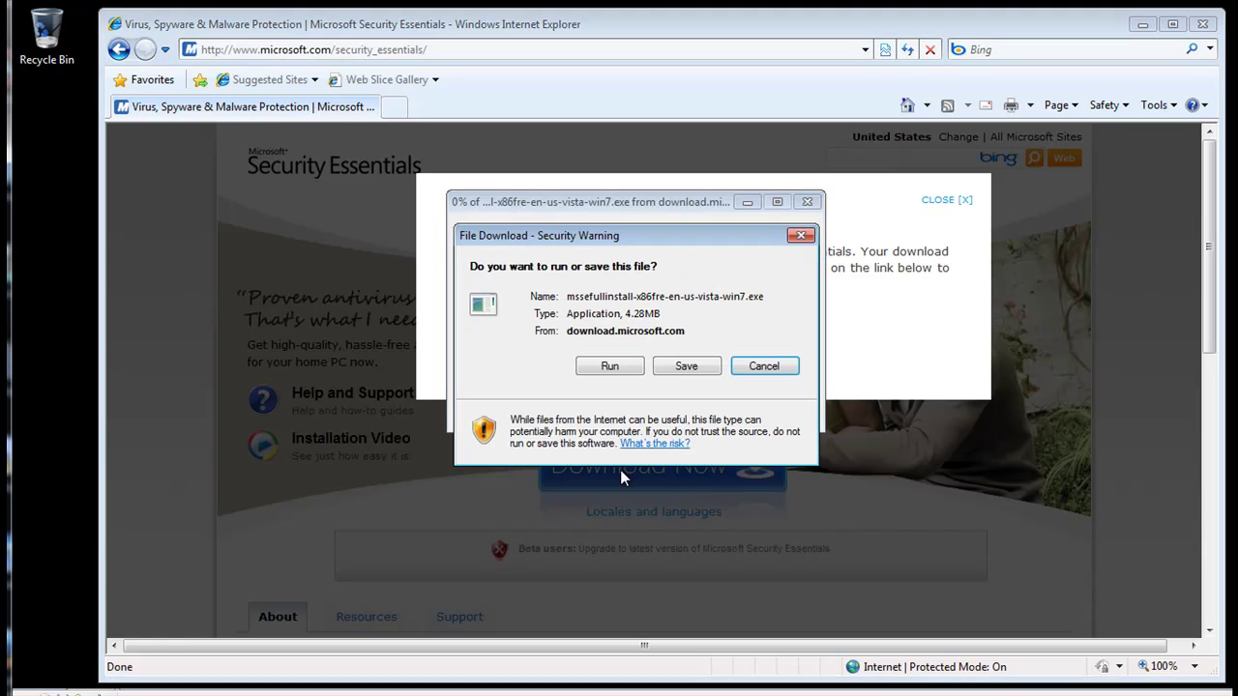
# - Save the installer to the Desktop and let the 4.28MB download finish
pyautogui.click(675, 369)
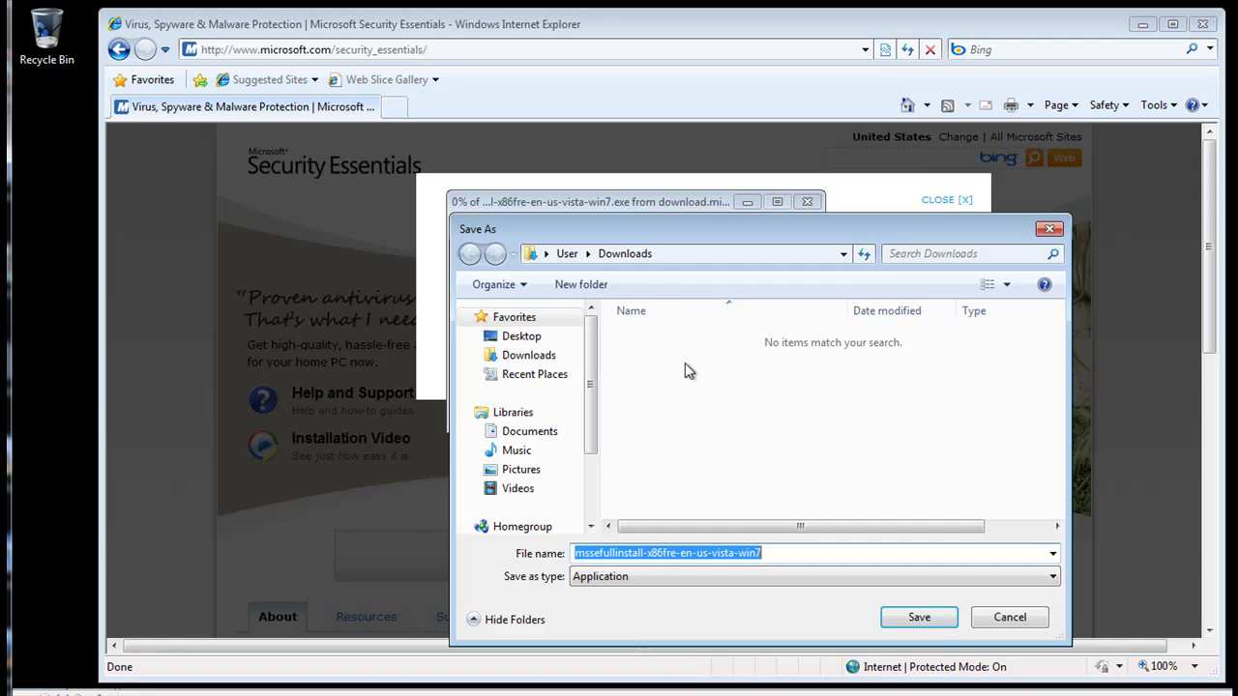
pyautogui.click(843, 254)
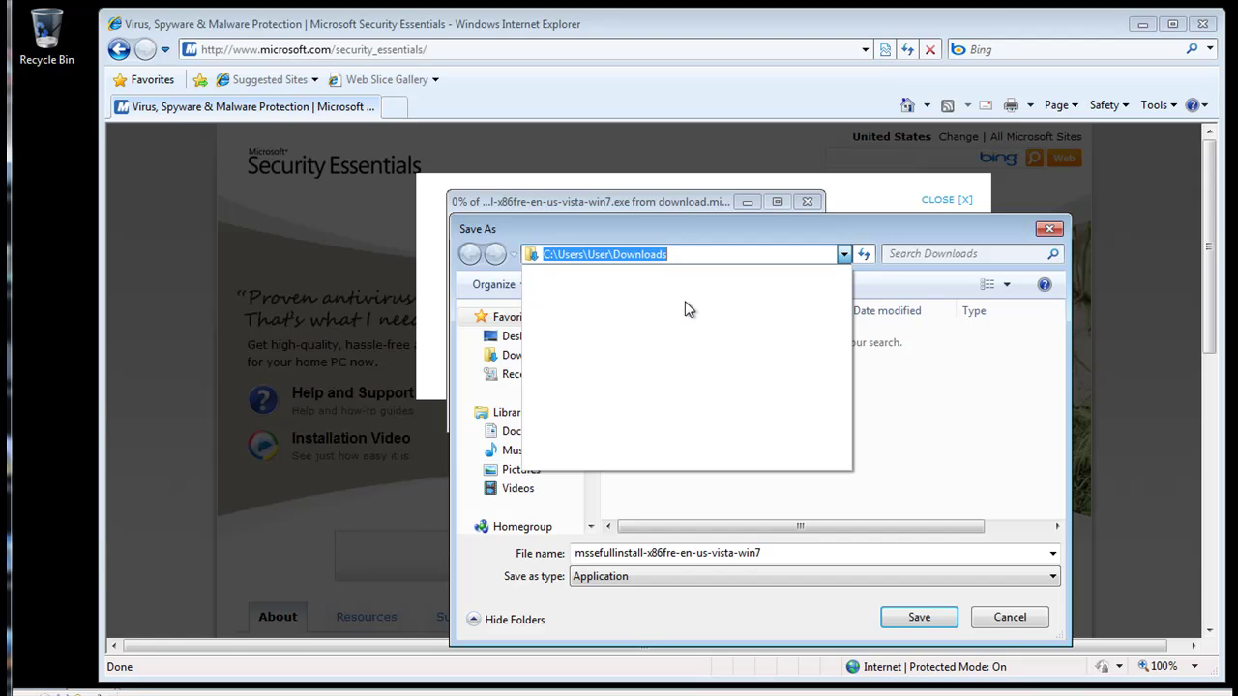
pyautogui.click(484, 354)
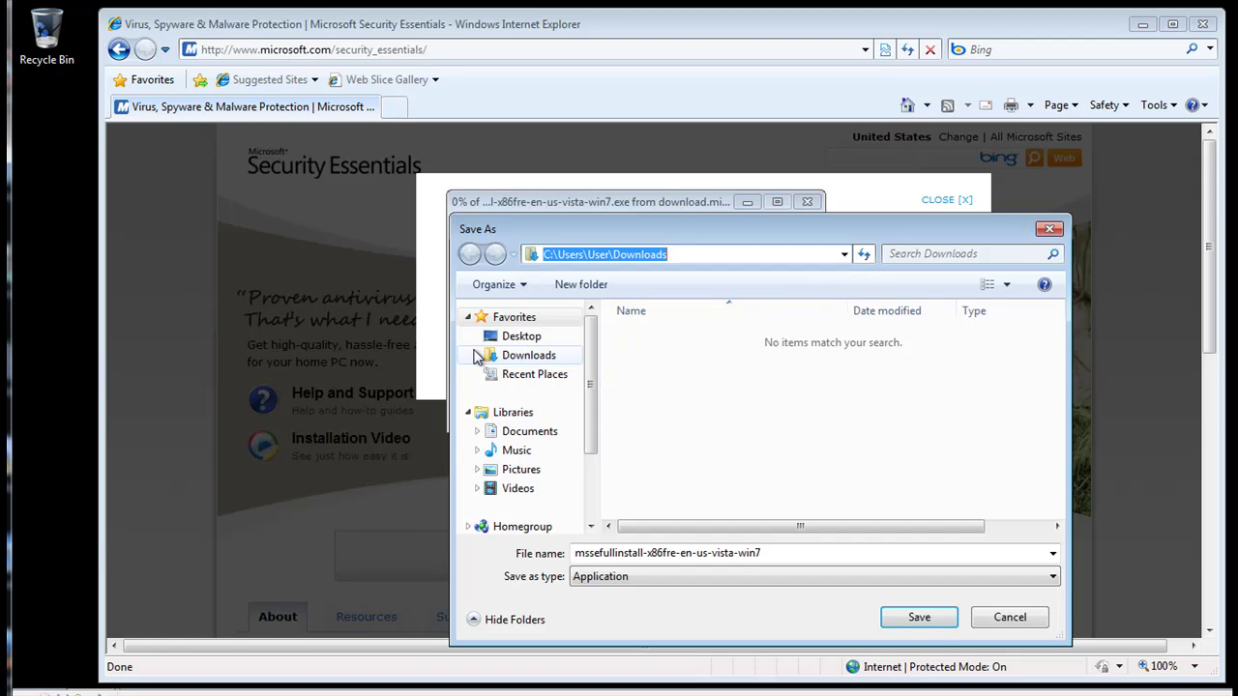
pyautogui.click(518, 340)
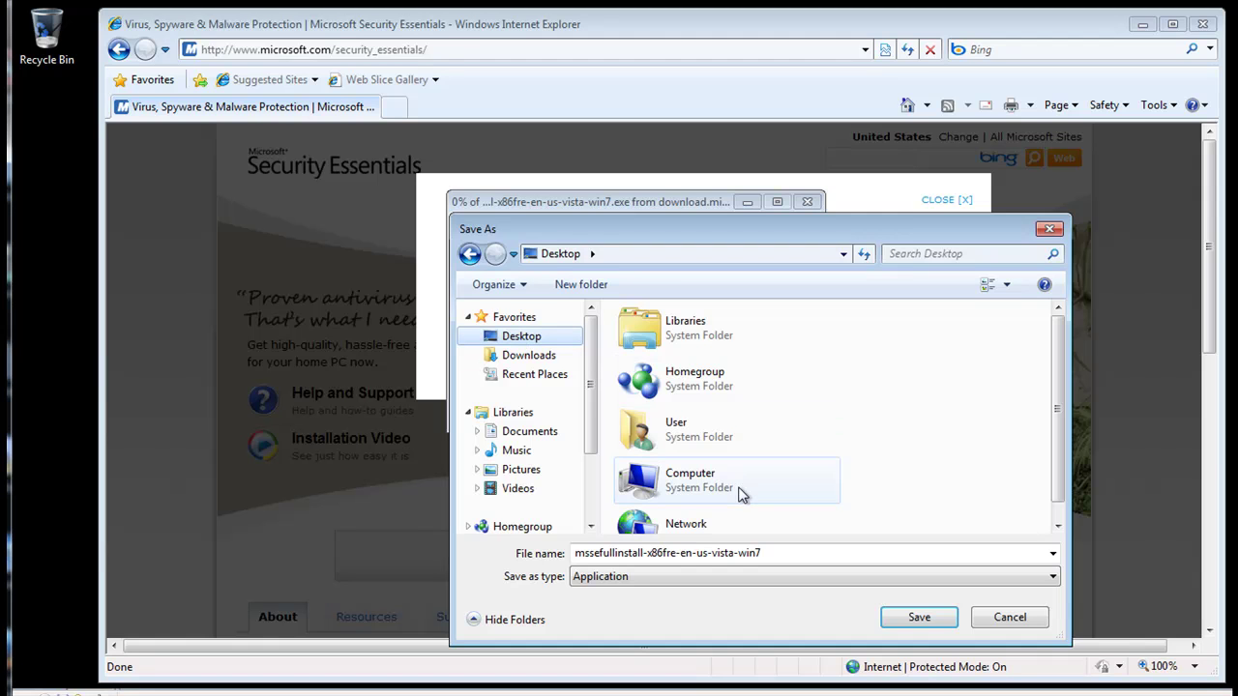
pyautogui.click(916, 617)
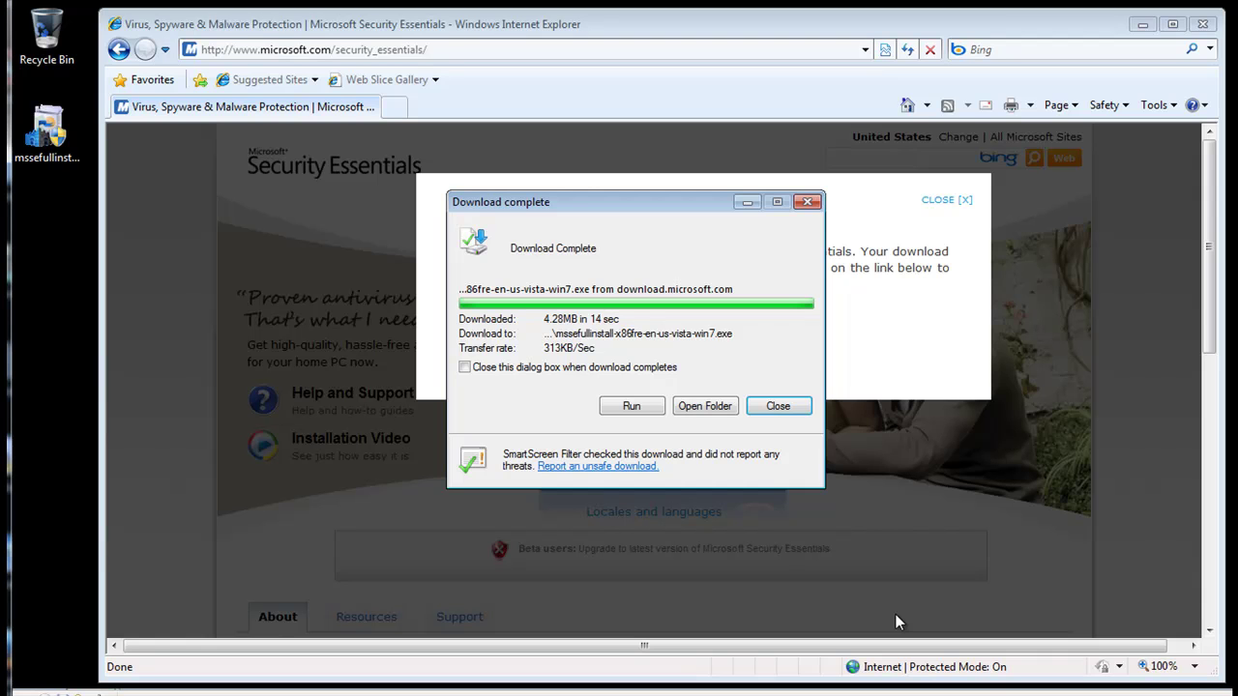
# - Close the Download complete dialog, the page's download overlay, and Internet Explorer
pyautogui.click(793, 407)
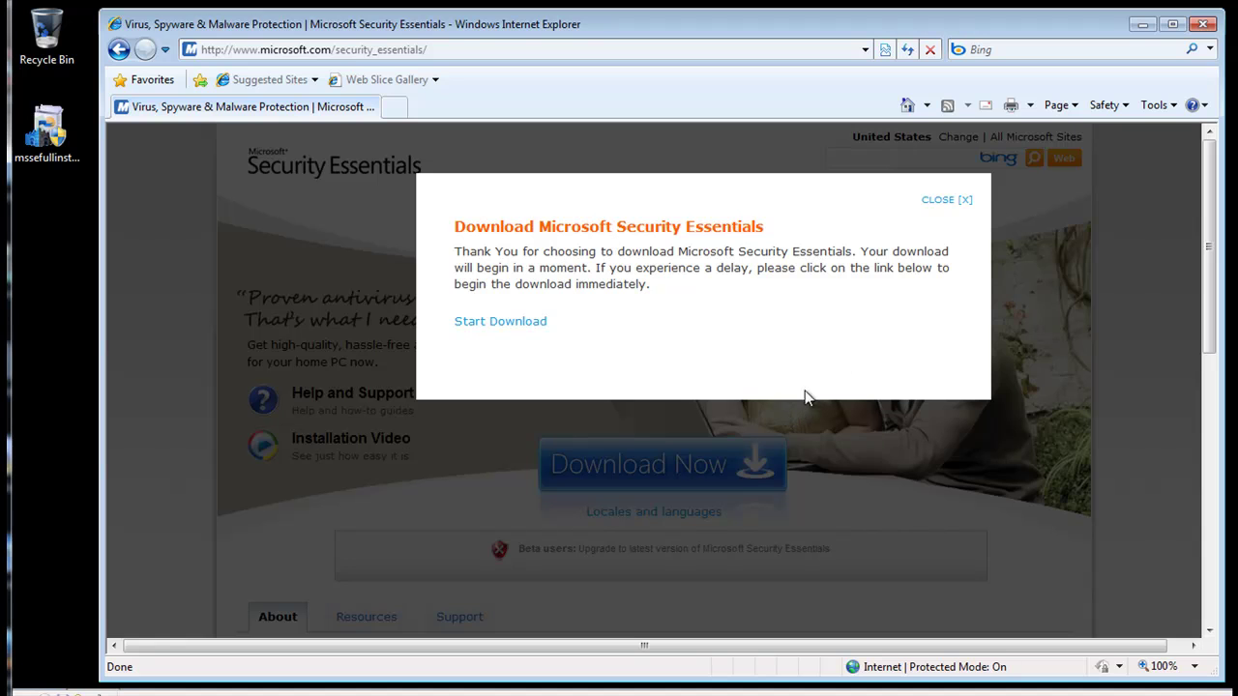
pyautogui.click(945, 205)
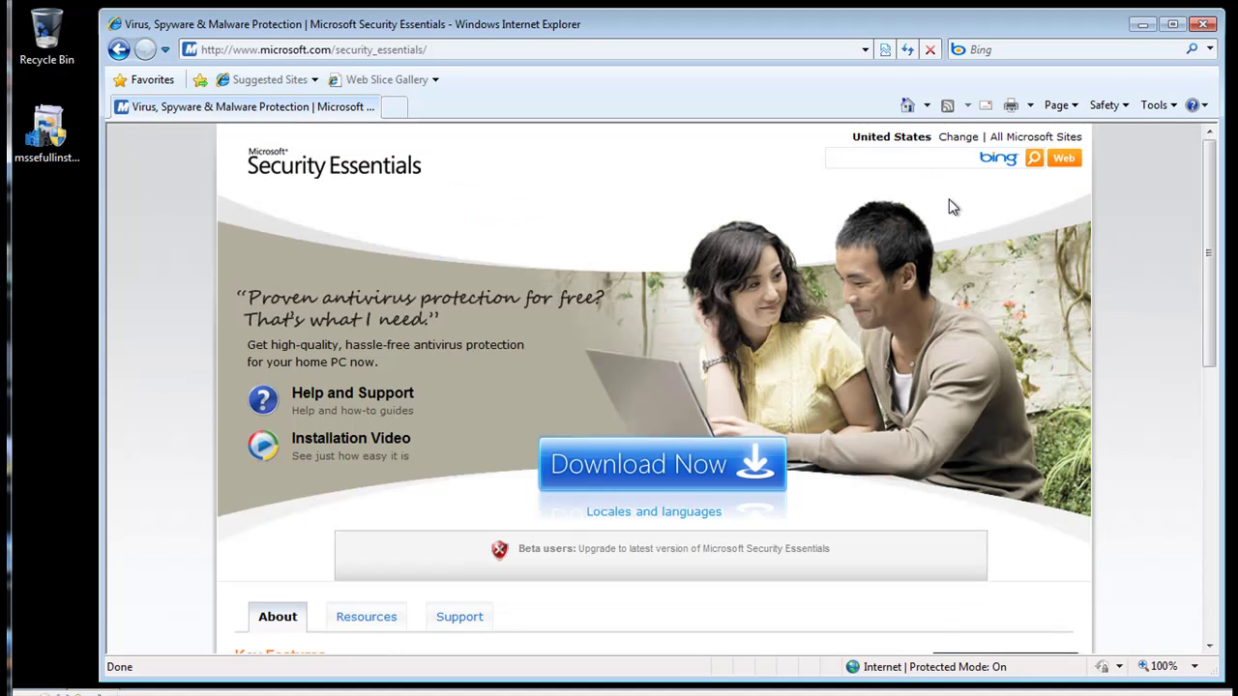
pyautogui.click(1204, 26)
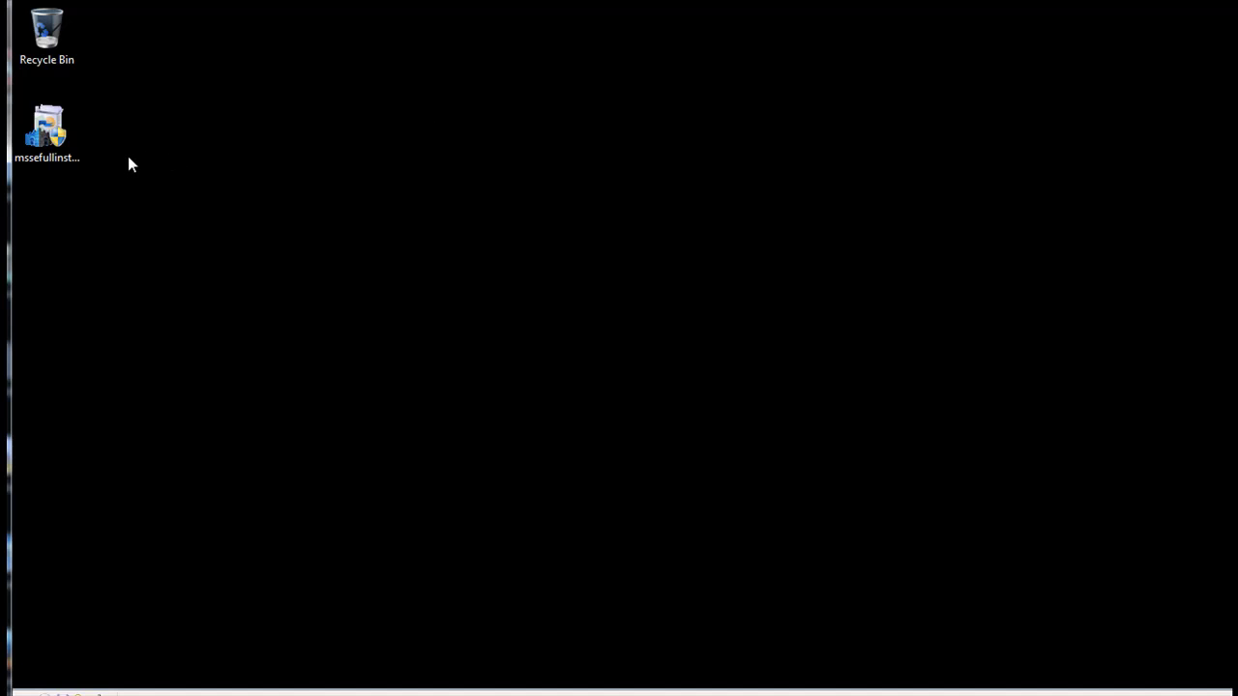
# - Run the mssefullinstall installer, accept the license, validate Windows and install Security Essentials
pyautogui.doubleClick(46, 130)
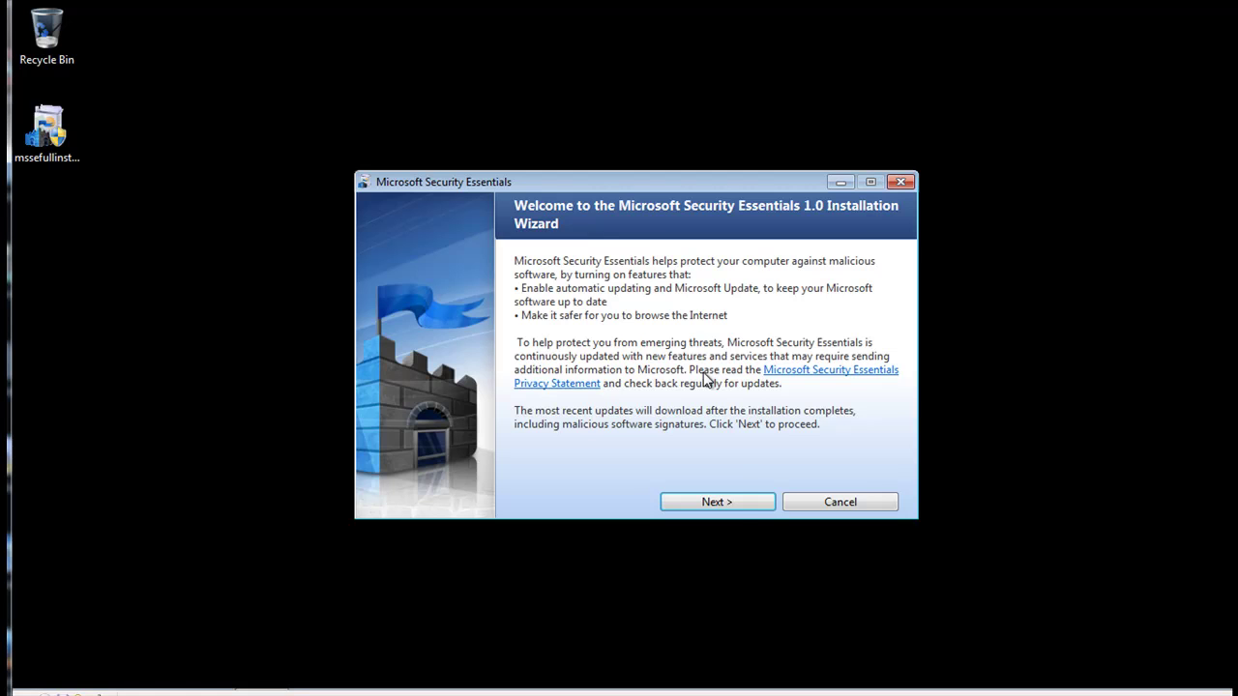
pyautogui.click(732, 503)
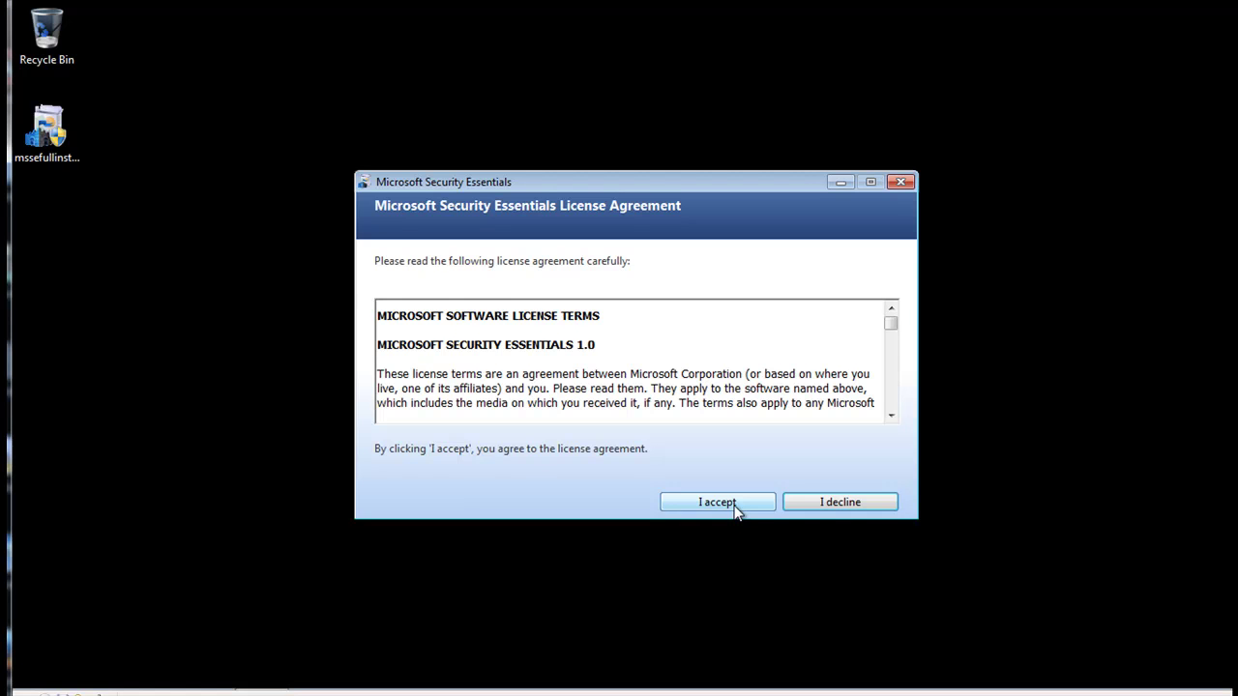
pyautogui.click(732, 503)
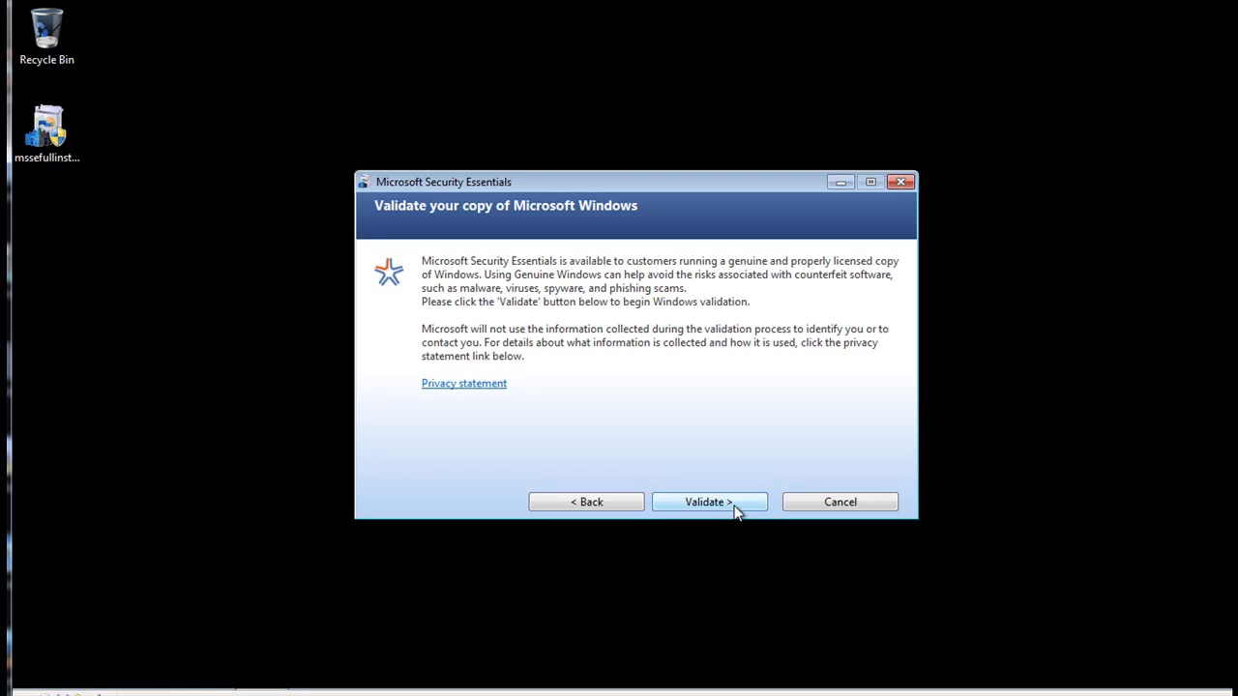
pyautogui.click(709, 501)
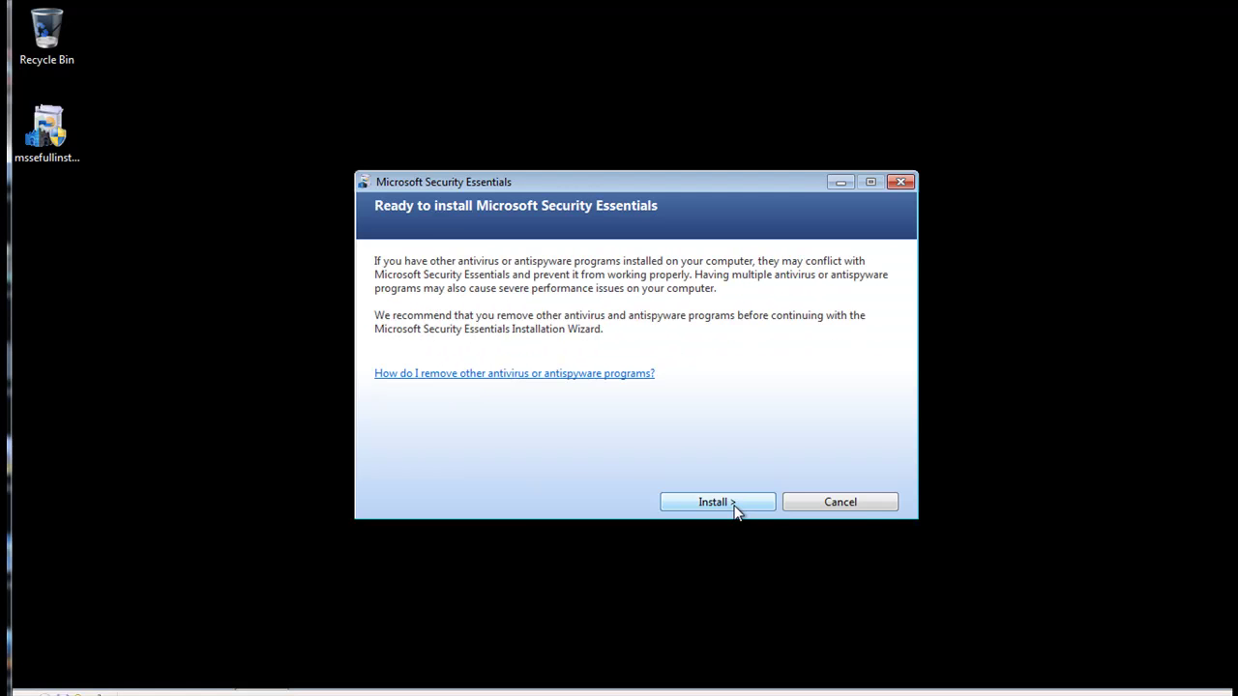
pyautogui.click(732, 506)
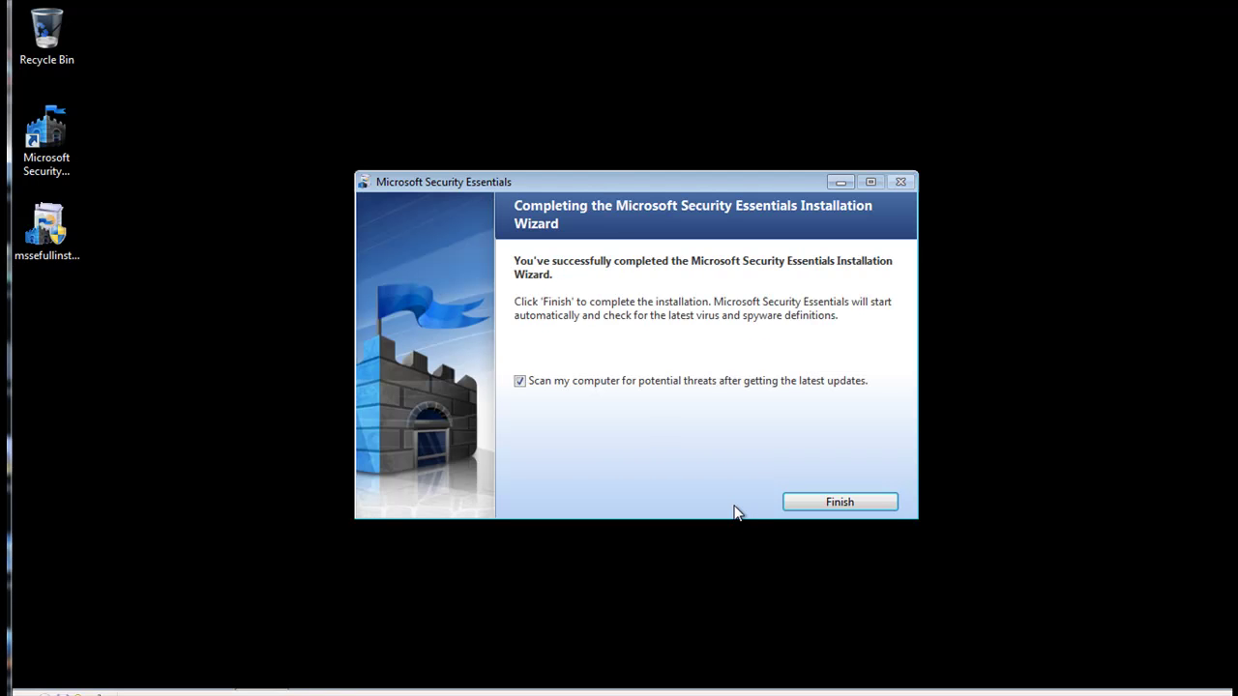
# - Uncheck 'Scan my computer for potential threats after getting the latest updates'
pyautogui.click(520, 382)
# - Finish setup and wait until definitions version 1.71.511.0 are installed and status shows Protected
pyautogui.click(813, 500)
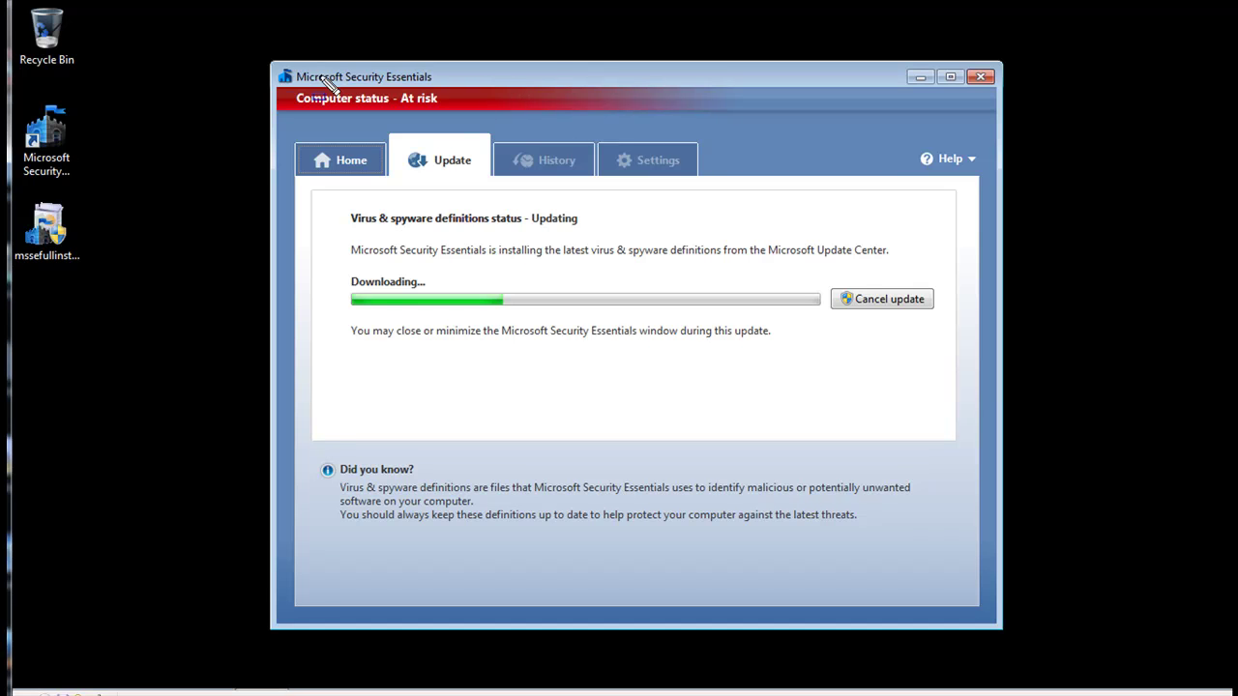
pyautogui.moveTo(323, 95); pyautogui.dragTo(564, 192)
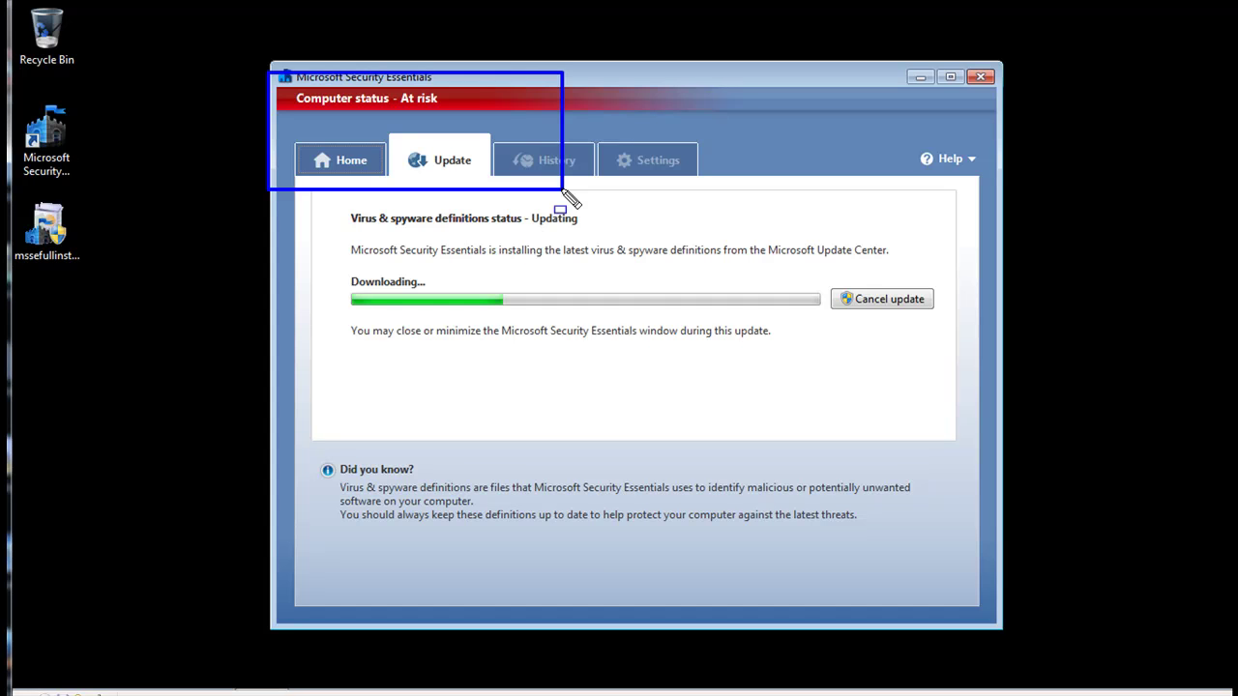
pyautogui.press('Escape')
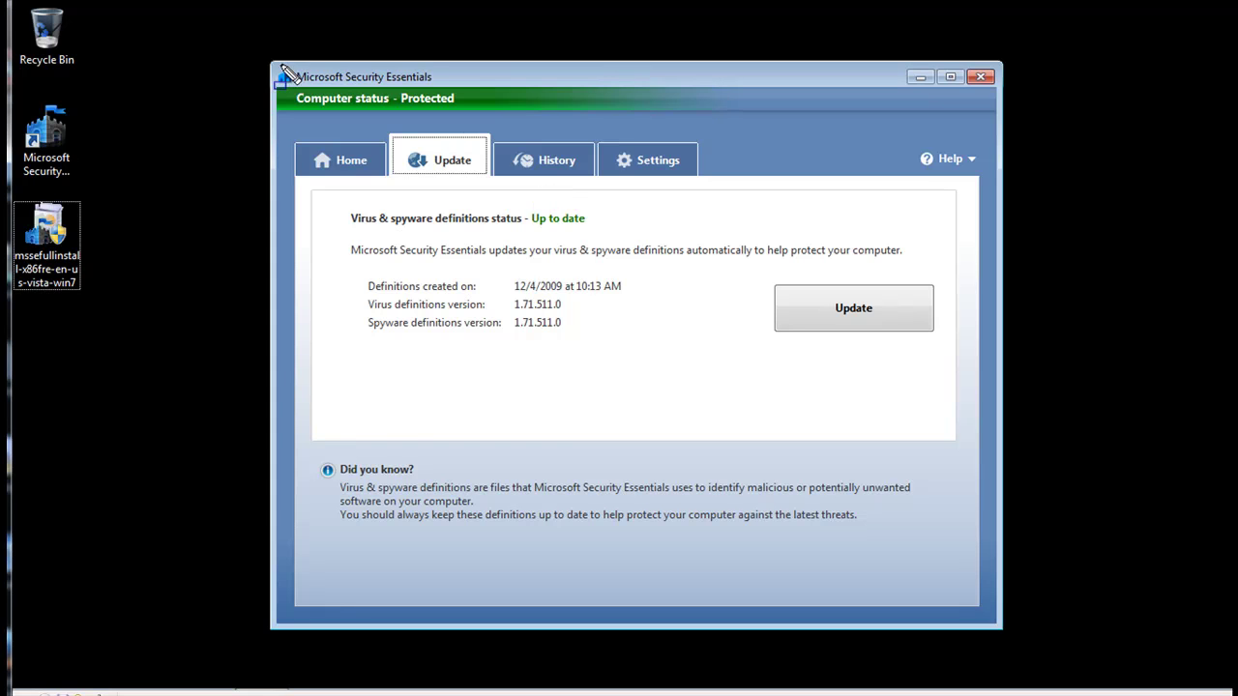
pyautogui.moveTo(232, 40); pyautogui.dragTo(532, 176)
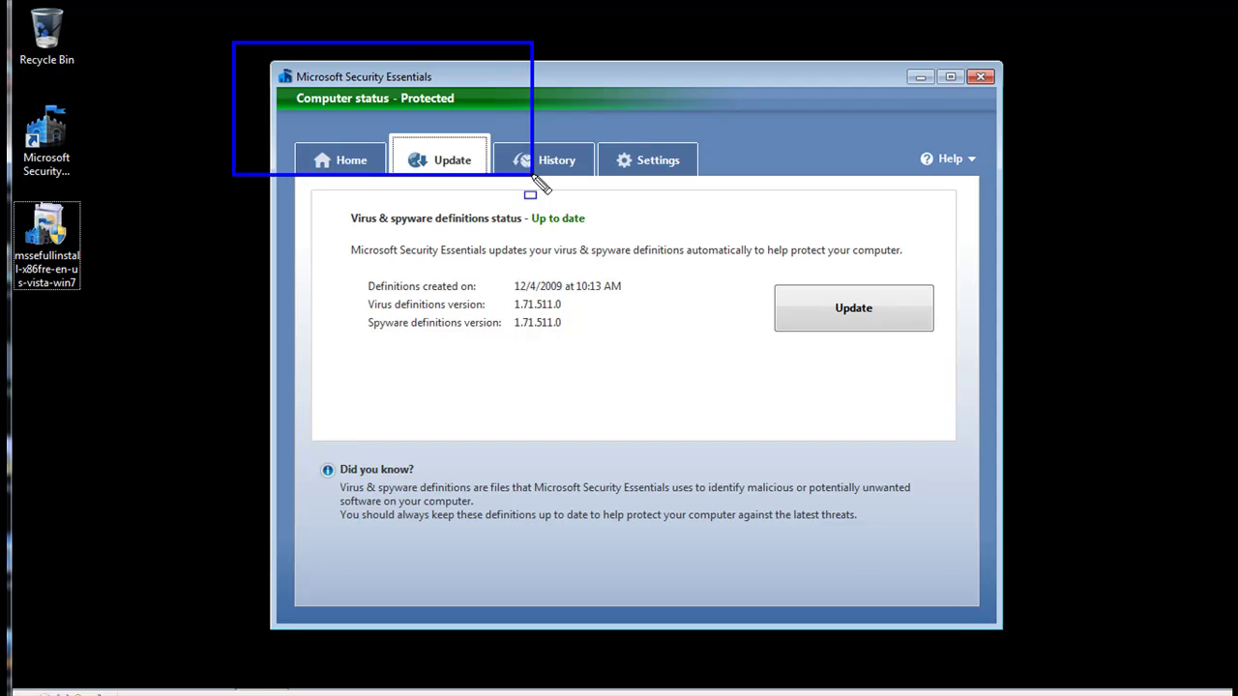
# - Review the scheduled Quick scan on the Settings tab: Sunday around 2:00 AM
pyautogui.moveTo(531, 176); pyautogui.dragTo(532, 176)
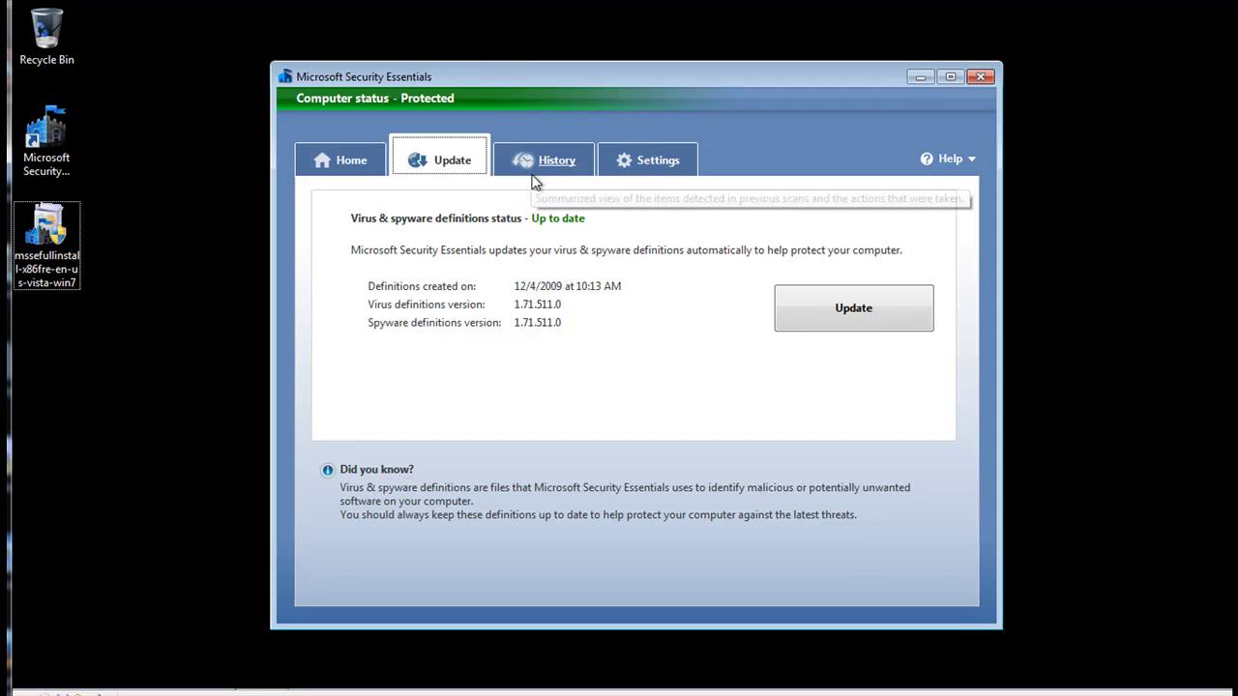
pyautogui.click(655, 161)
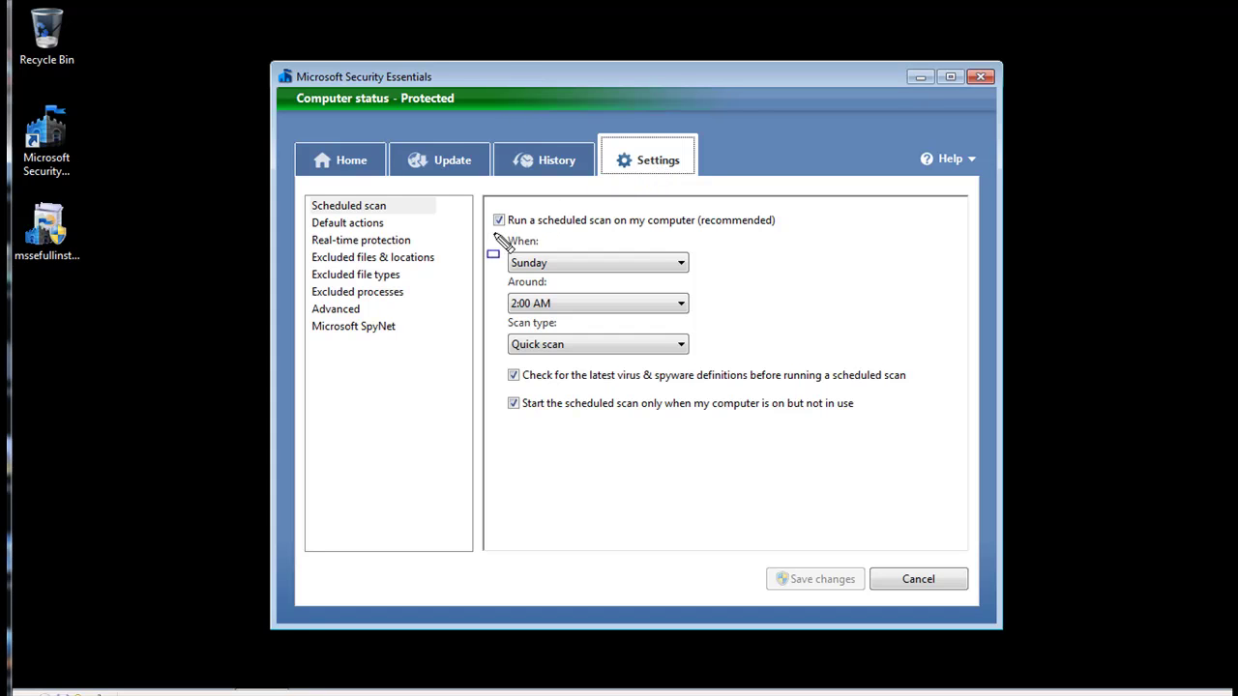
pyautogui.moveTo(487, 233); pyautogui.dragTo(784, 449)
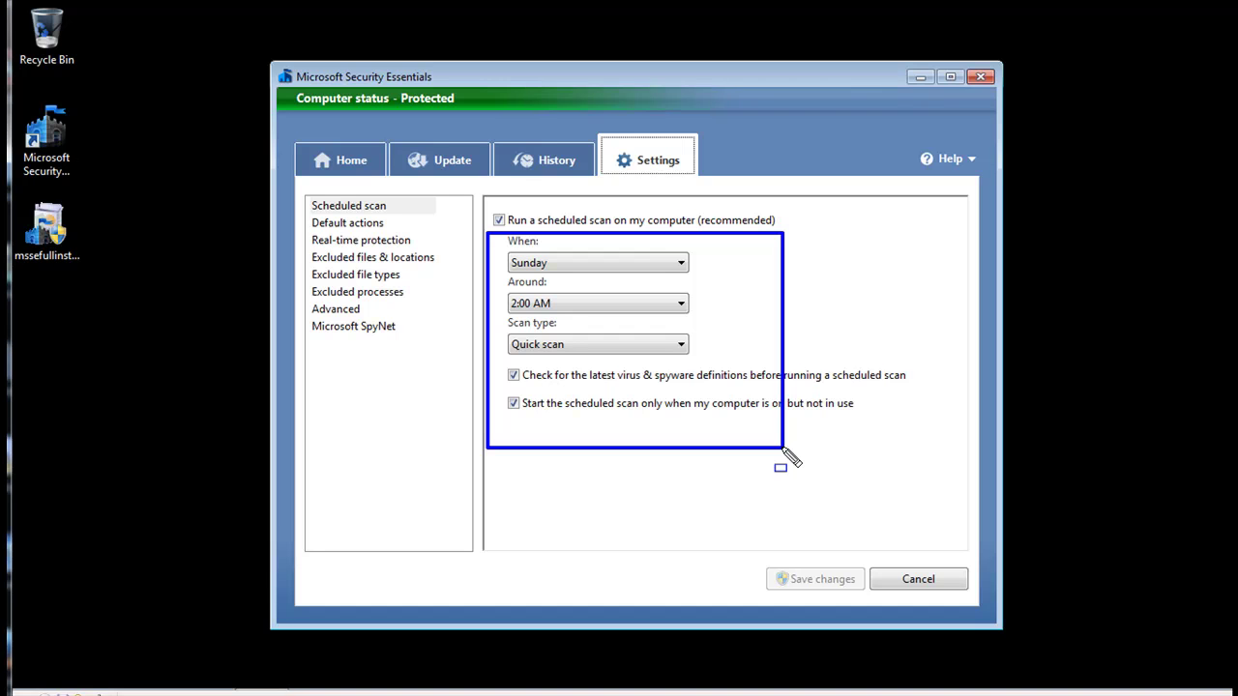
pyautogui.press('Escape')
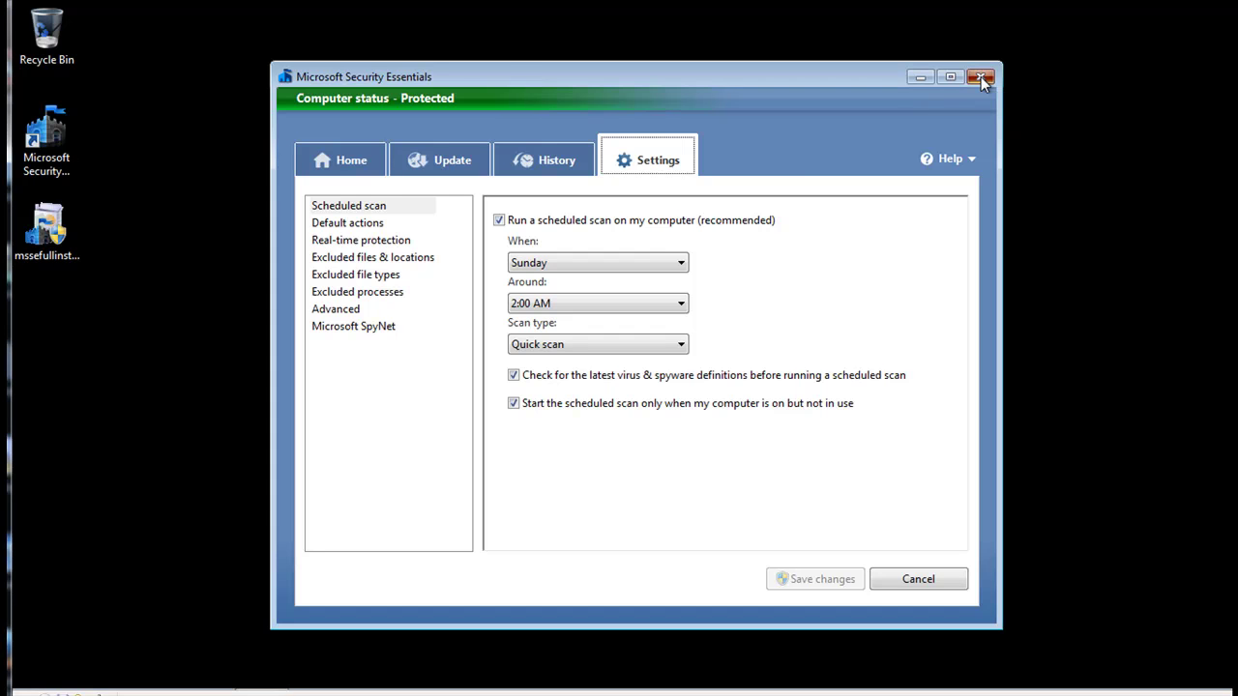
# - Return to the Home tab to check Protected status and the next Sunday Quick scan
pyautogui.click(358, 166)
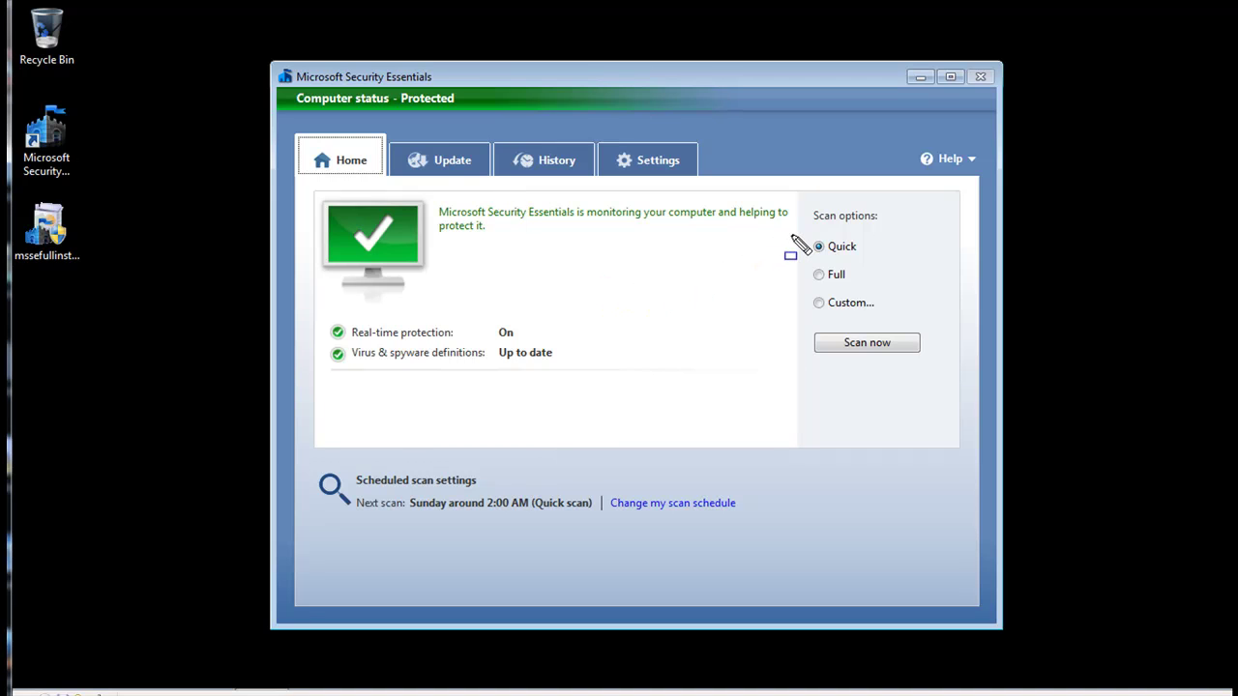
pyautogui.moveTo(791, 235)
pyautogui.mouseDown()
pyautogui.moveTo(972, 442)
pyautogui.moveTo(947, 433)
pyautogui.moveTo(949, 414)
pyautogui.mouseUp()
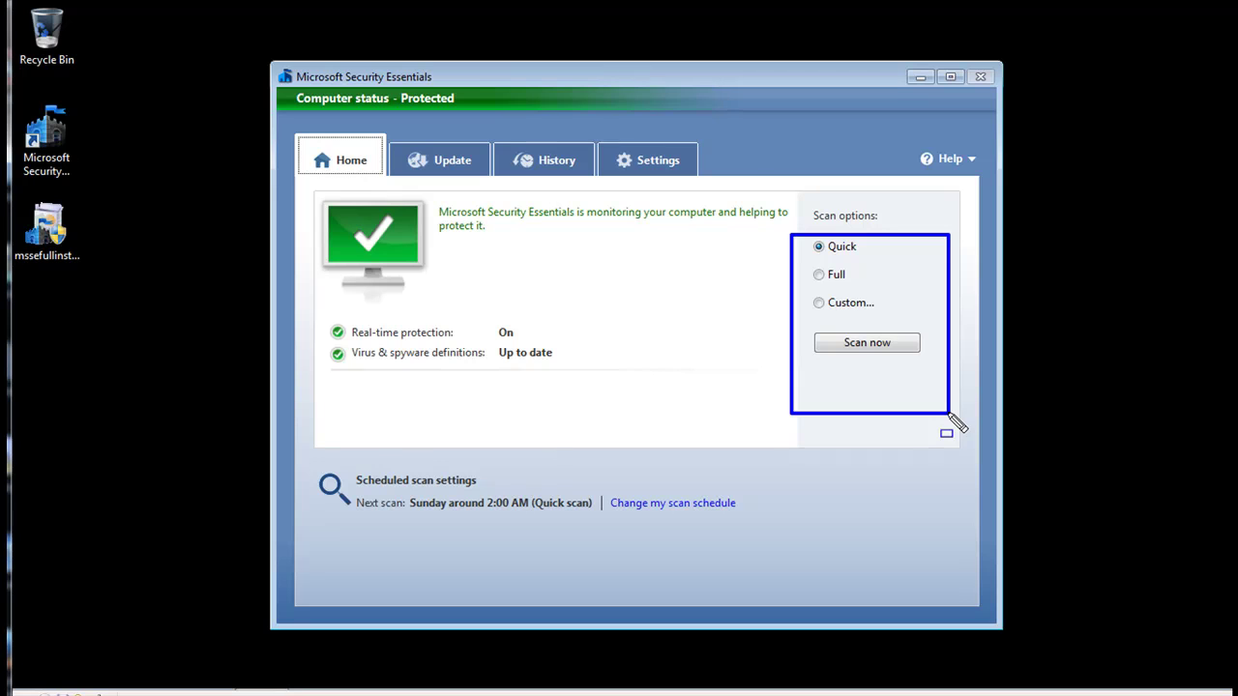
pyautogui.press('Escape')
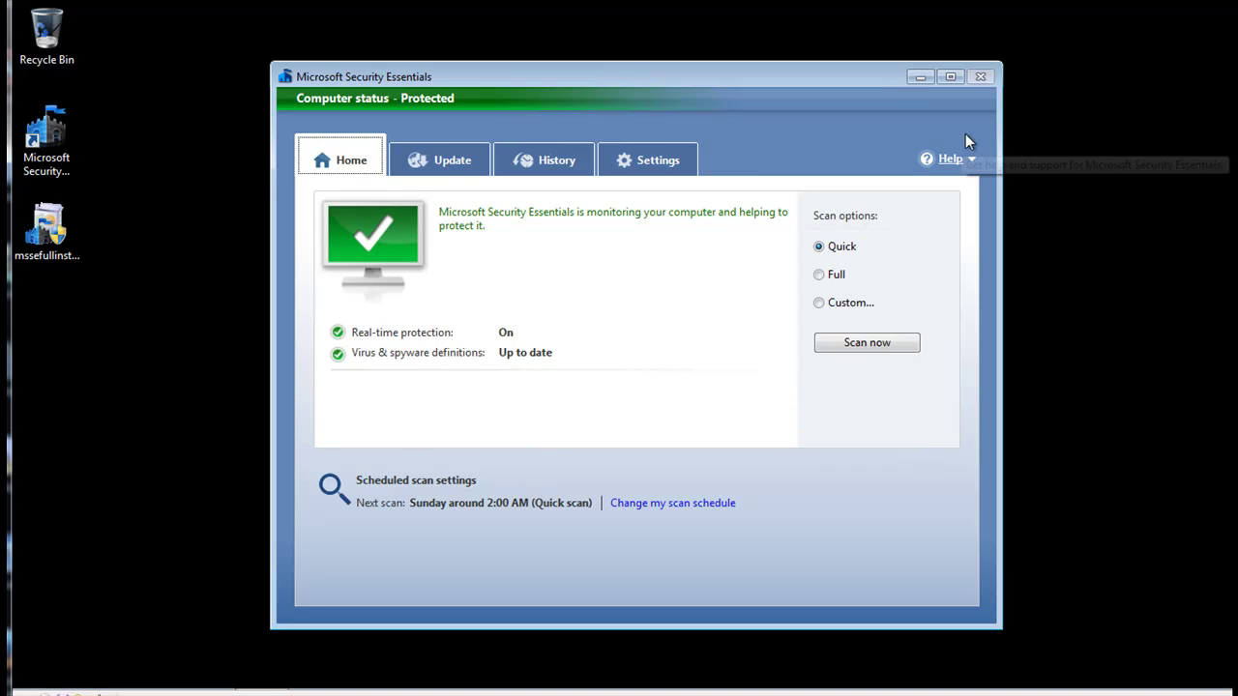
pyautogui.click(979, 78)
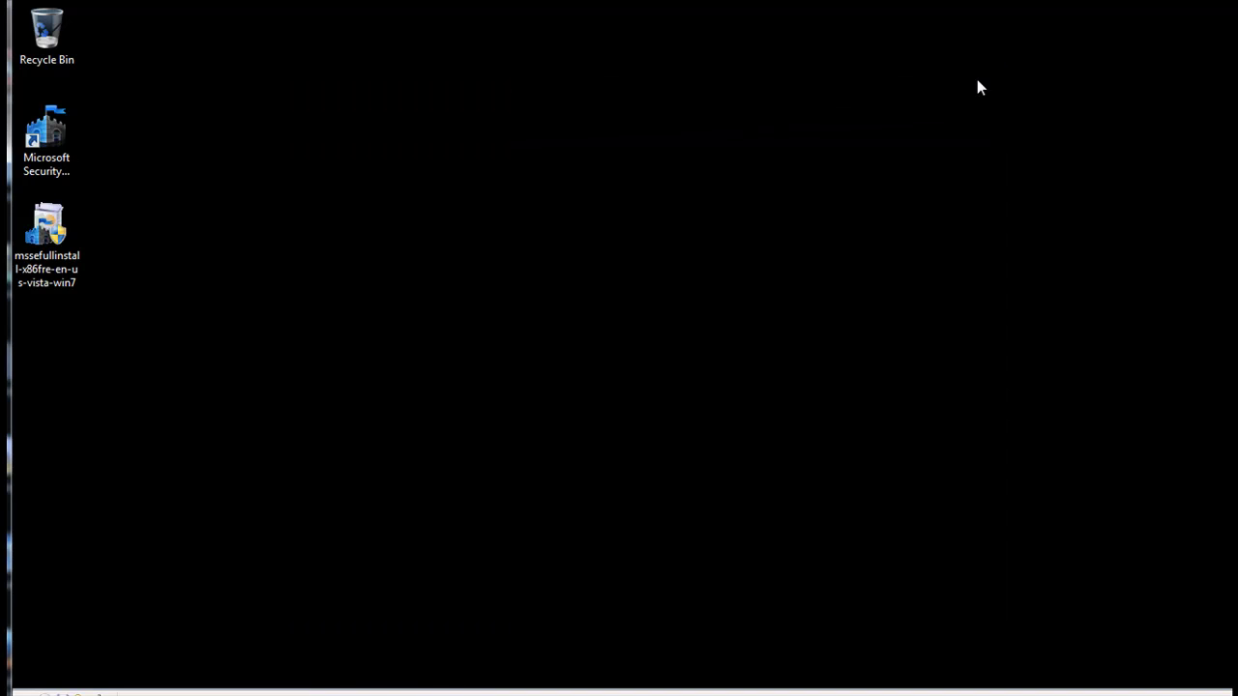